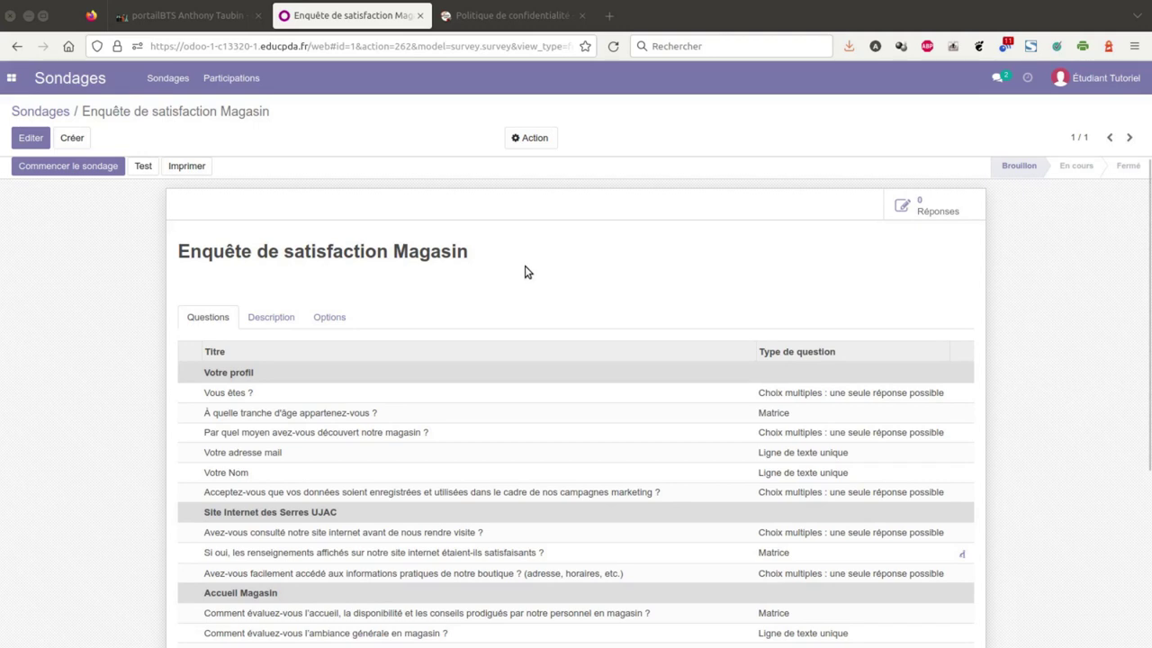
# - Edit the survey and add a description inviting recent store customers to answer: "Vous avez récemment acheté un ou plusieurs produits au sein de notre magasin…"
pyautogui.click(34, 137)
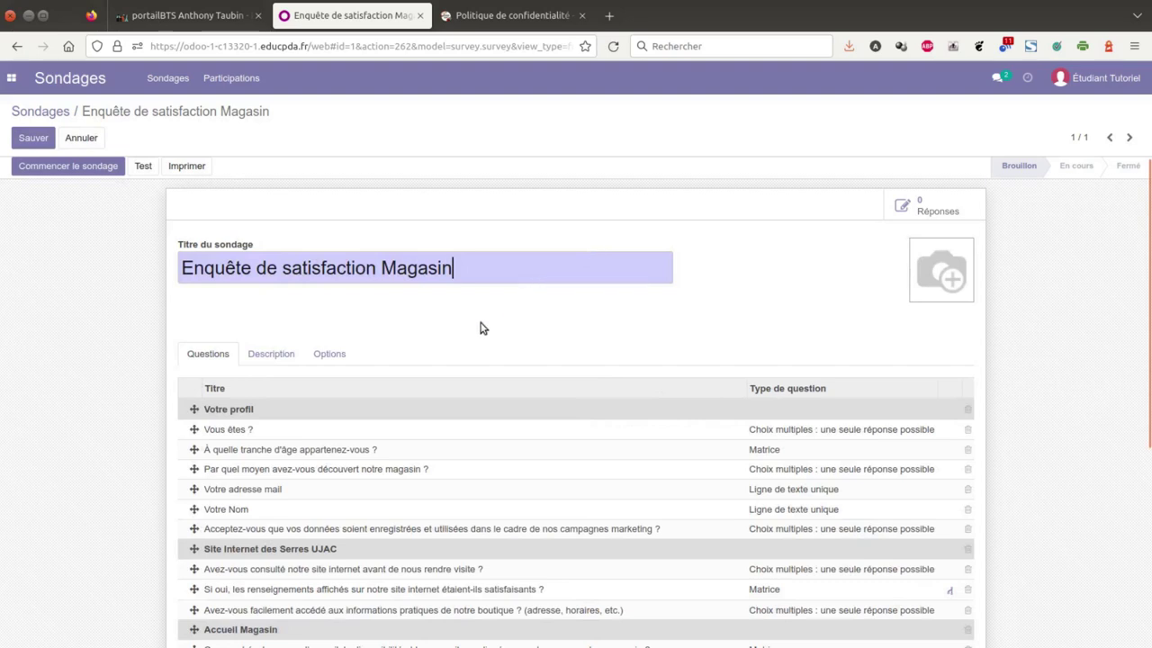
pyautogui.click(275, 354)
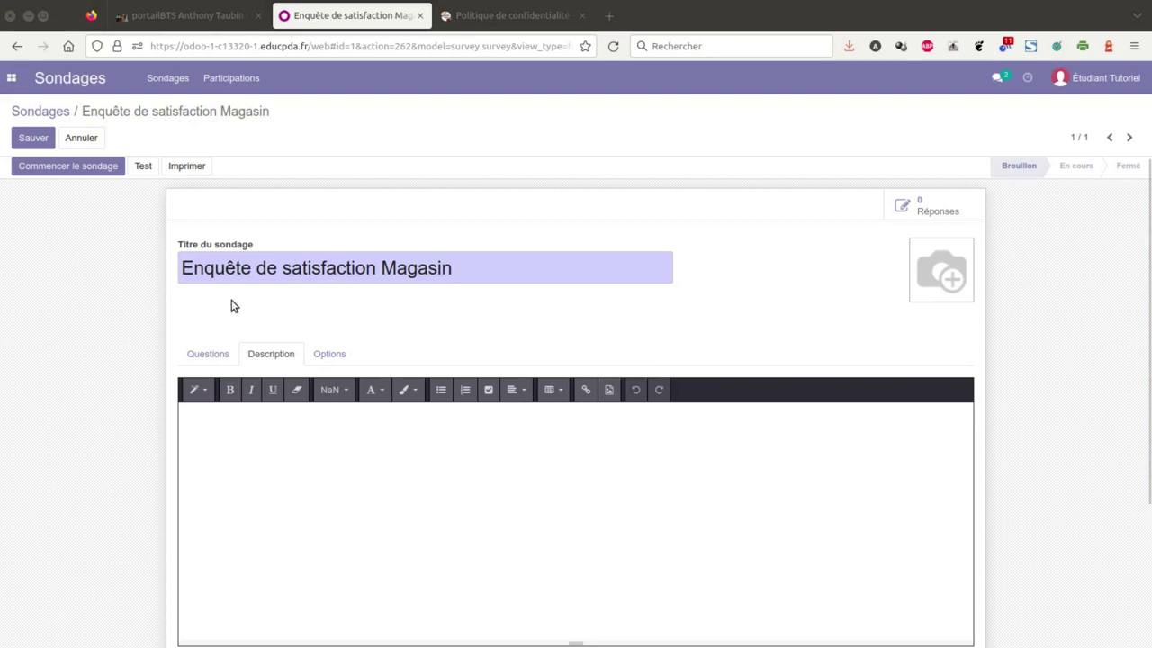
pyautogui.click(290, 427)
pyautogui.write("Vous avez récemment acheté un ou plusieurs produits au sein de notre magasin. Pour nous aider à améliorer l'expérience que nous vous proposons, nous vous invitons à répondre à ces quelques questions :")
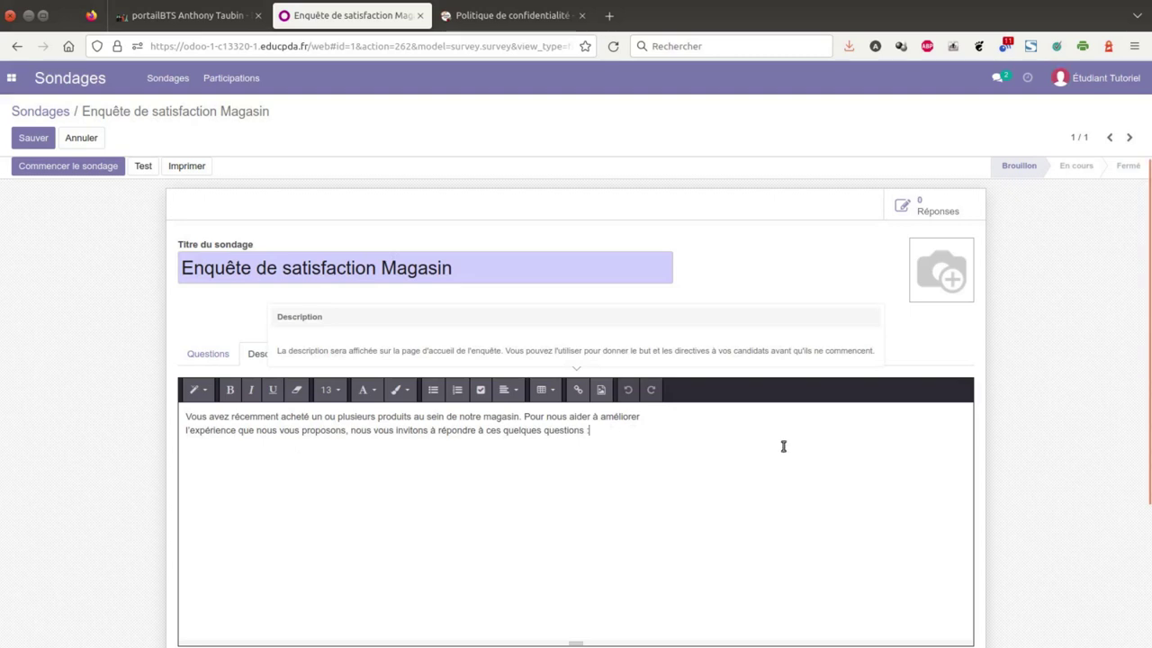
# - Try the access mode "Seulement les personnes invitées" and the survey time limit, restoring "Toute personne disposant du lien" and no time limit
pyautogui.click(317, 357)
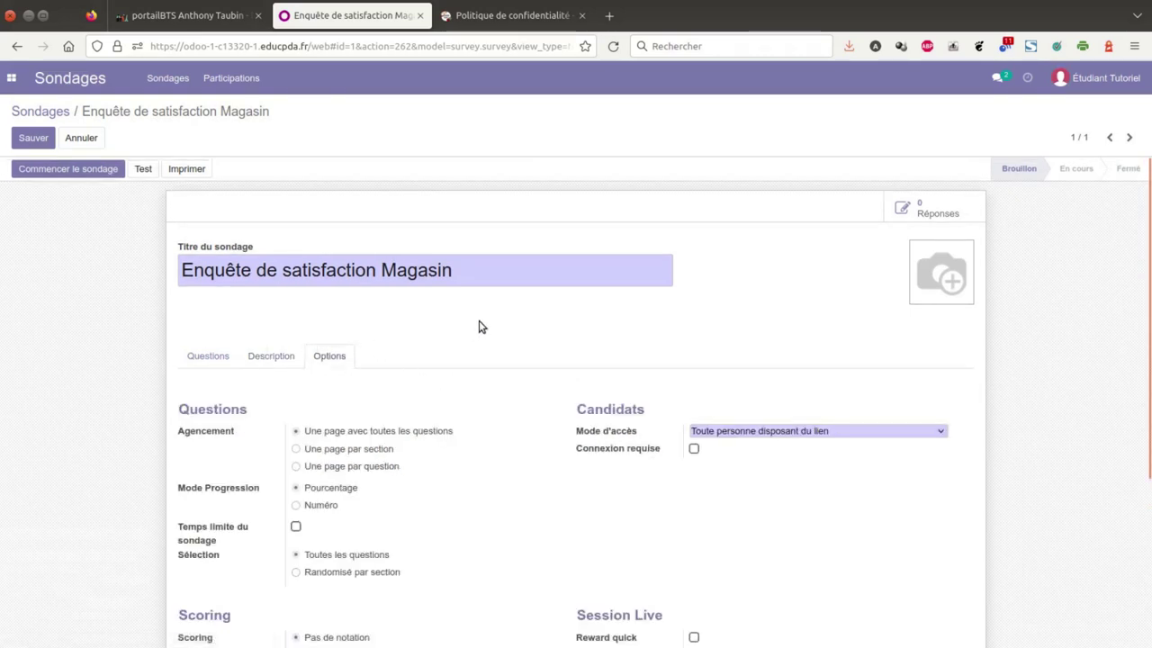
pyautogui.scroll(-3, 483, 327)
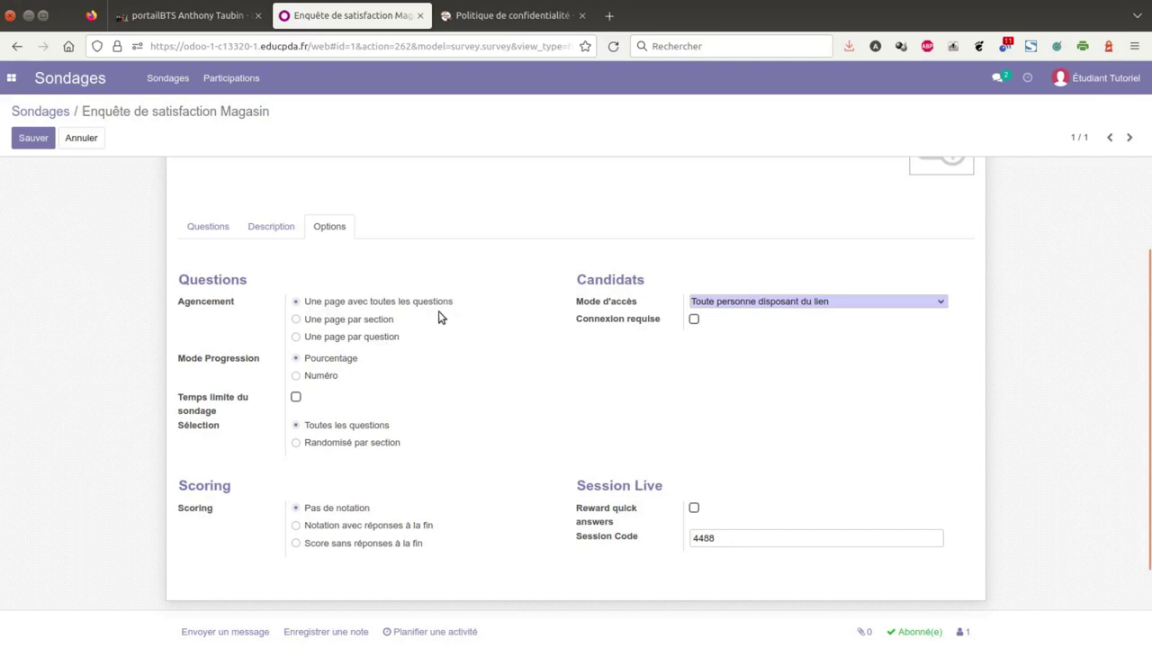
pyautogui.click(750, 304)
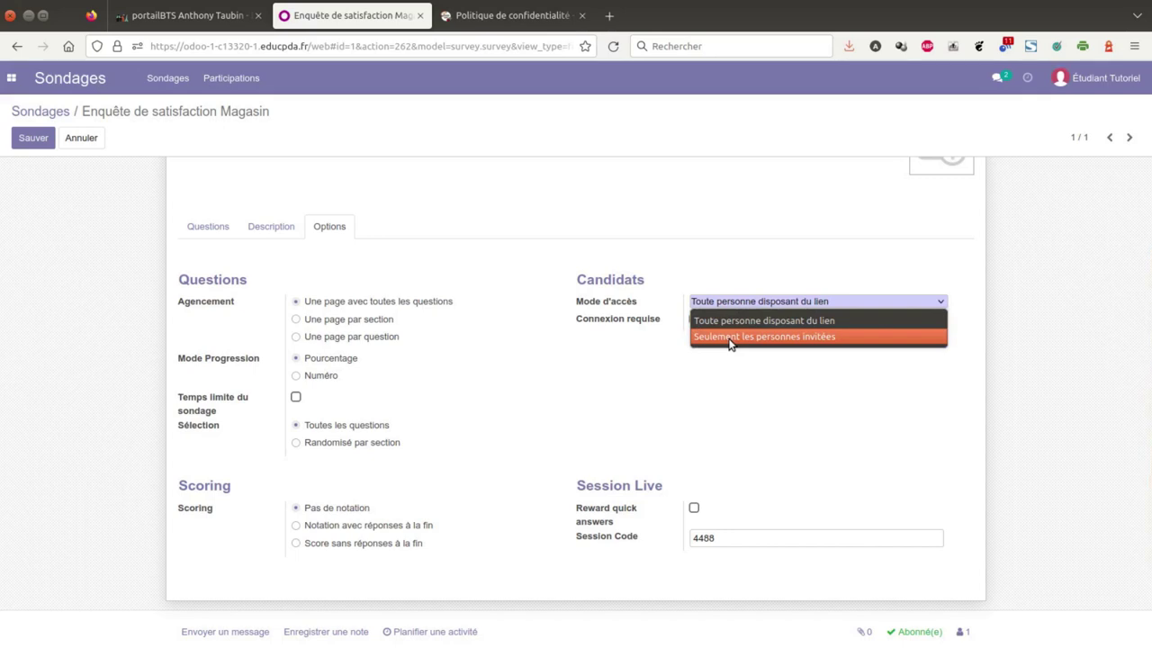
pyautogui.click(731, 338)
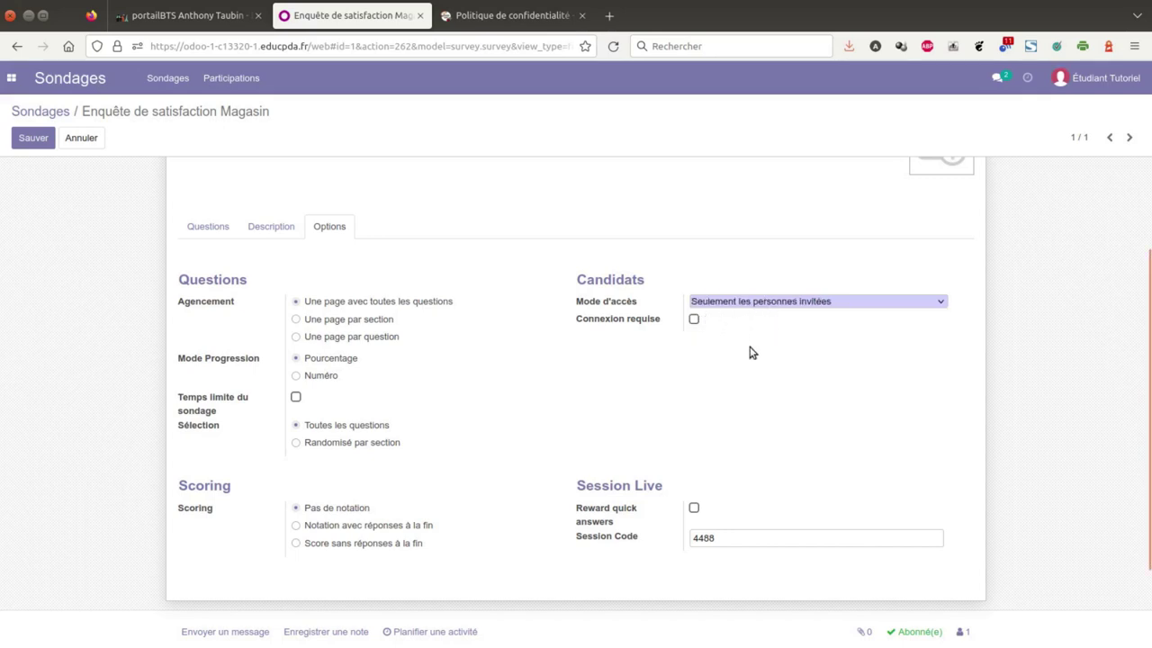
pyautogui.click(777, 303)
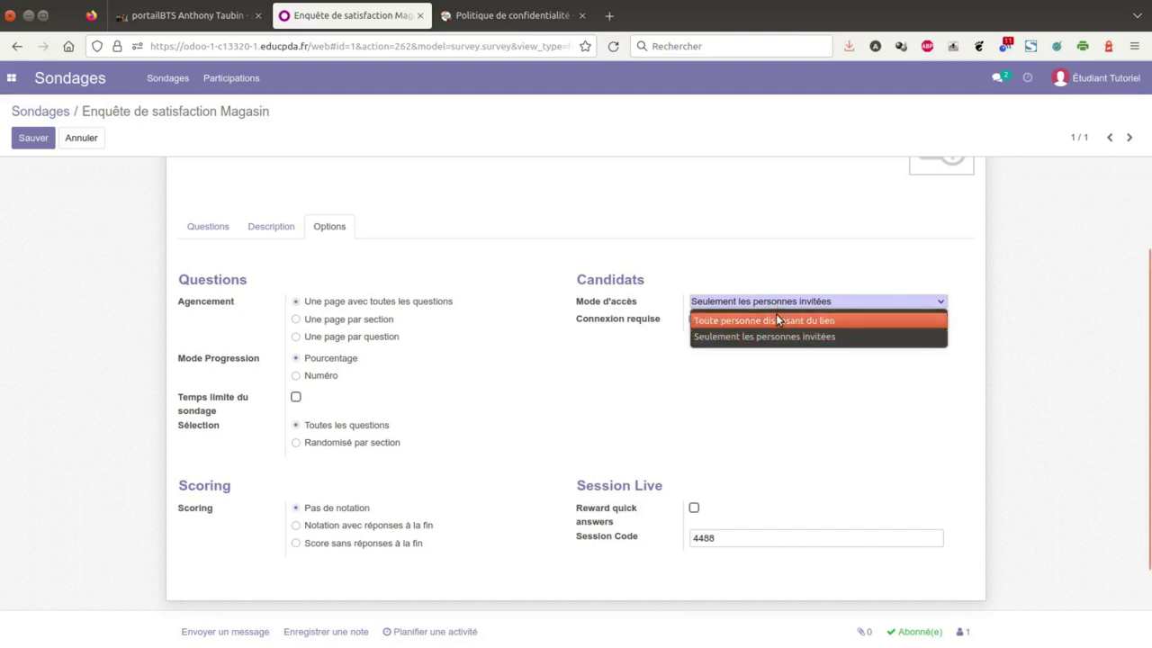
pyautogui.click(788, 302)
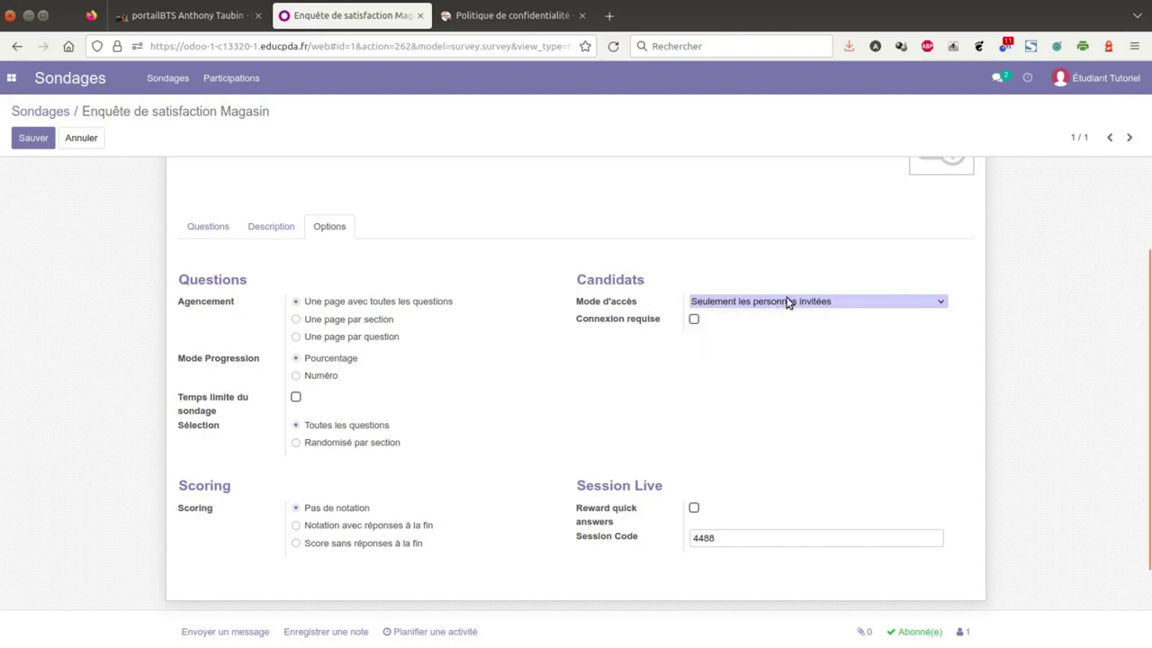
pyautogui.click(802, 306)
pyautogui.click(800, 318)
pyautogui.click(297, 397)
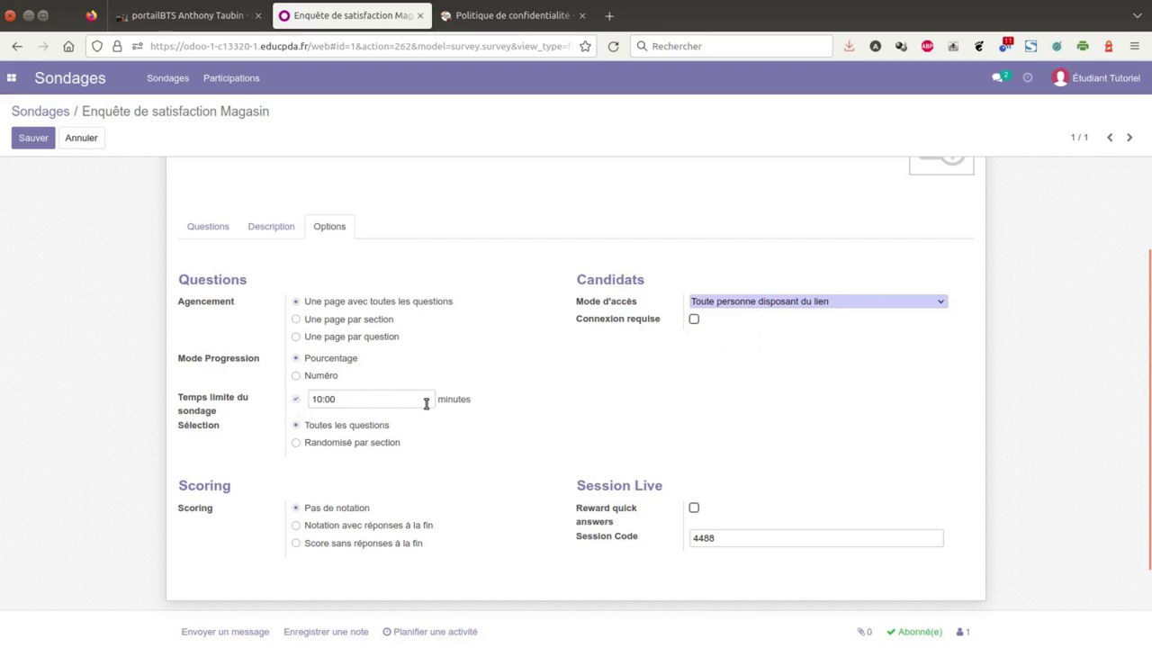
pyautogui.click(297, 399)
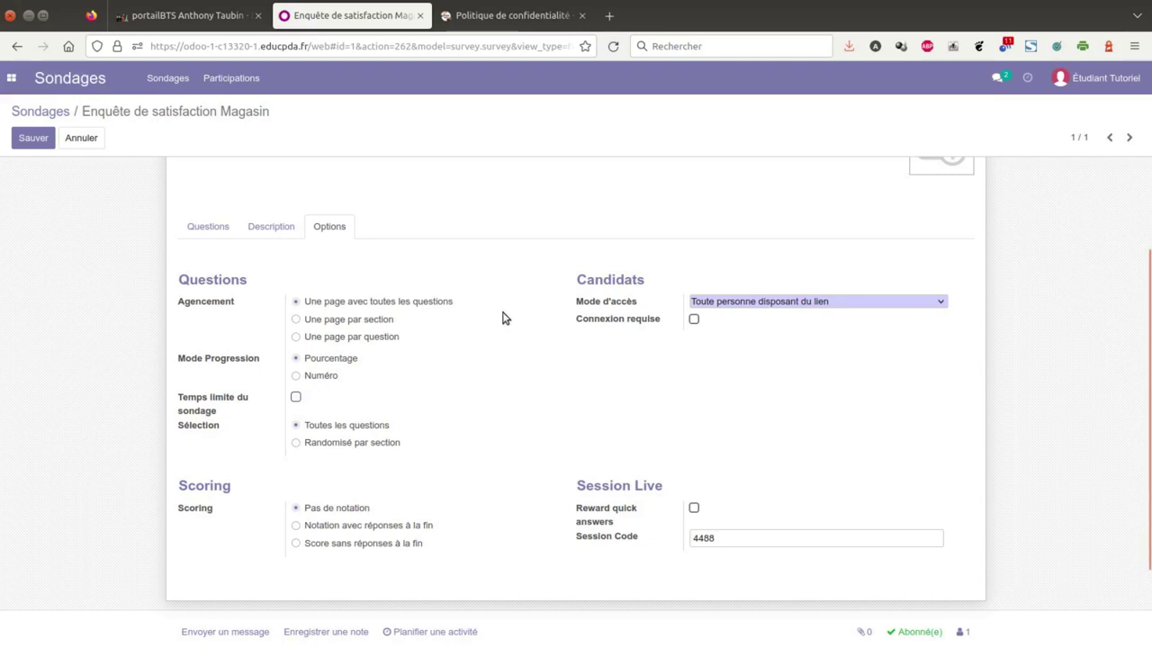
# - Review the remaining survey options, save the survey and start it
pyautogui.scroll(-2, 503, 318)
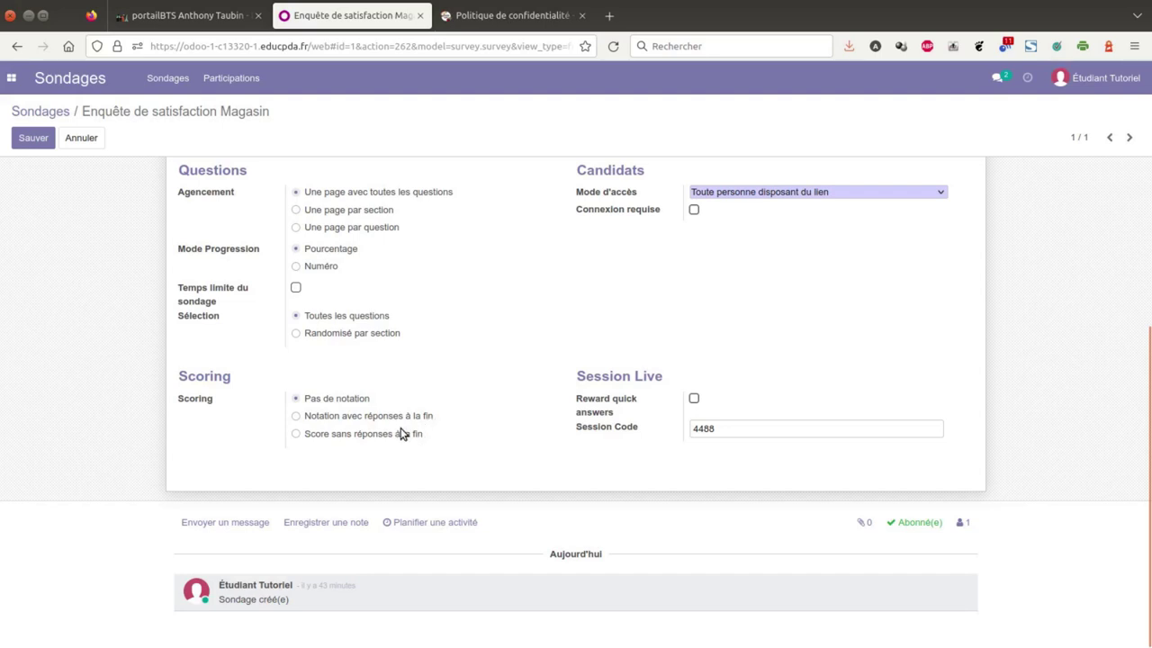
pyautogui.scroll(3, 422, 435)
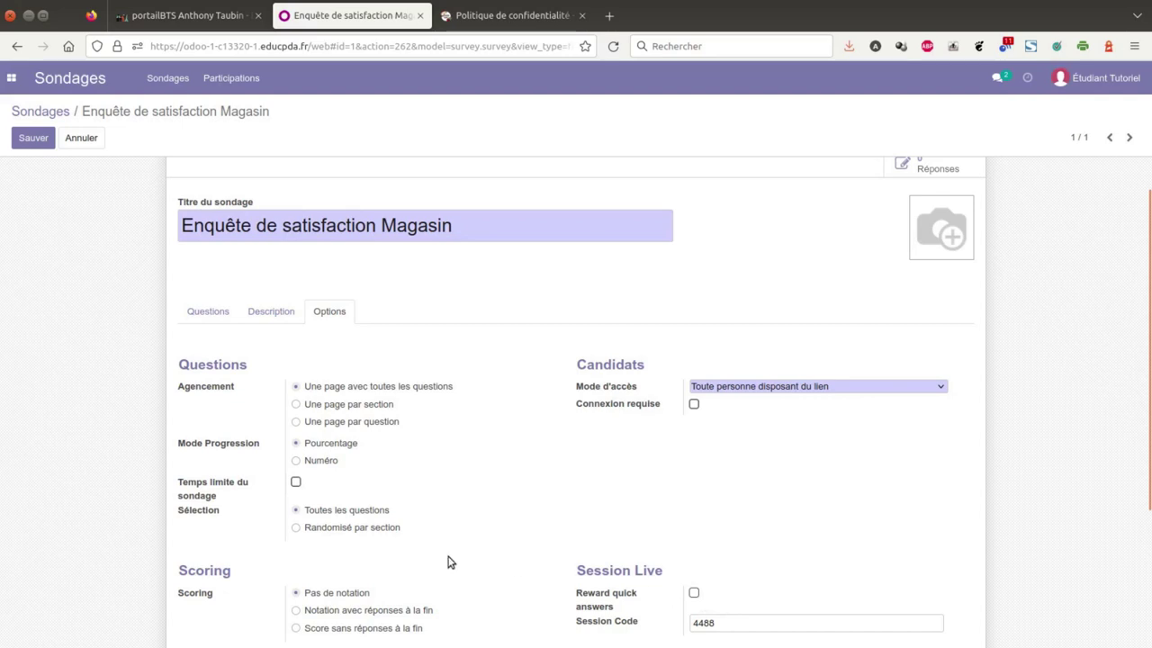
pyautogui.scroll(-4, 600, 419)
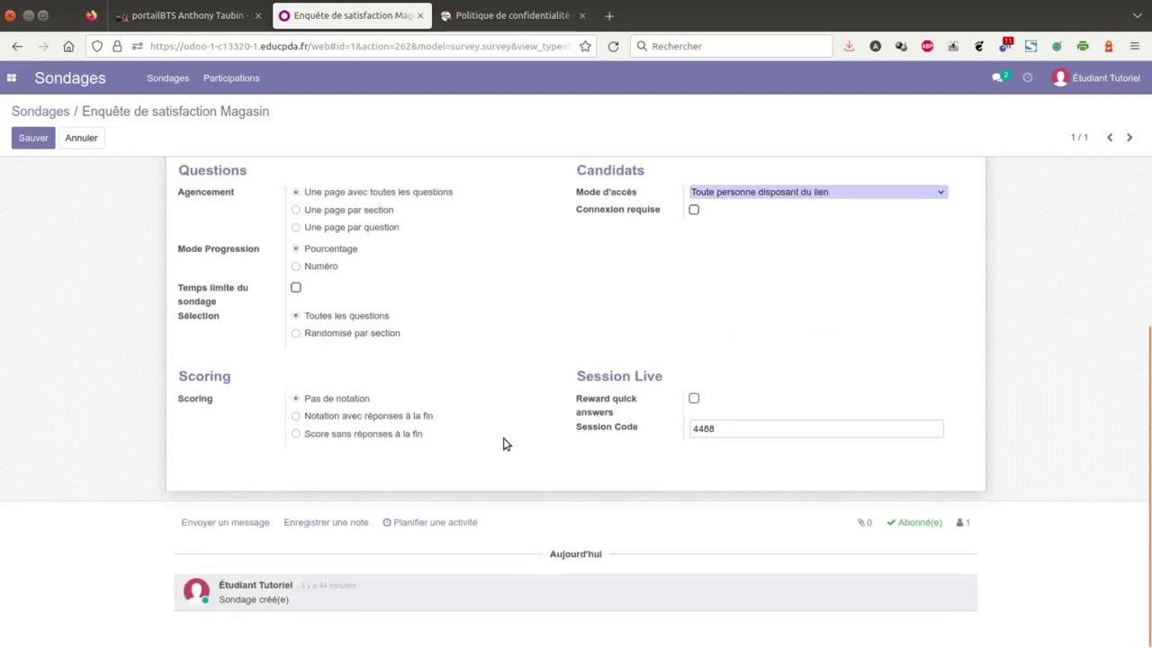
pyautogui.scroll(5, 504, 442)
pyautogui.click(42, 144)
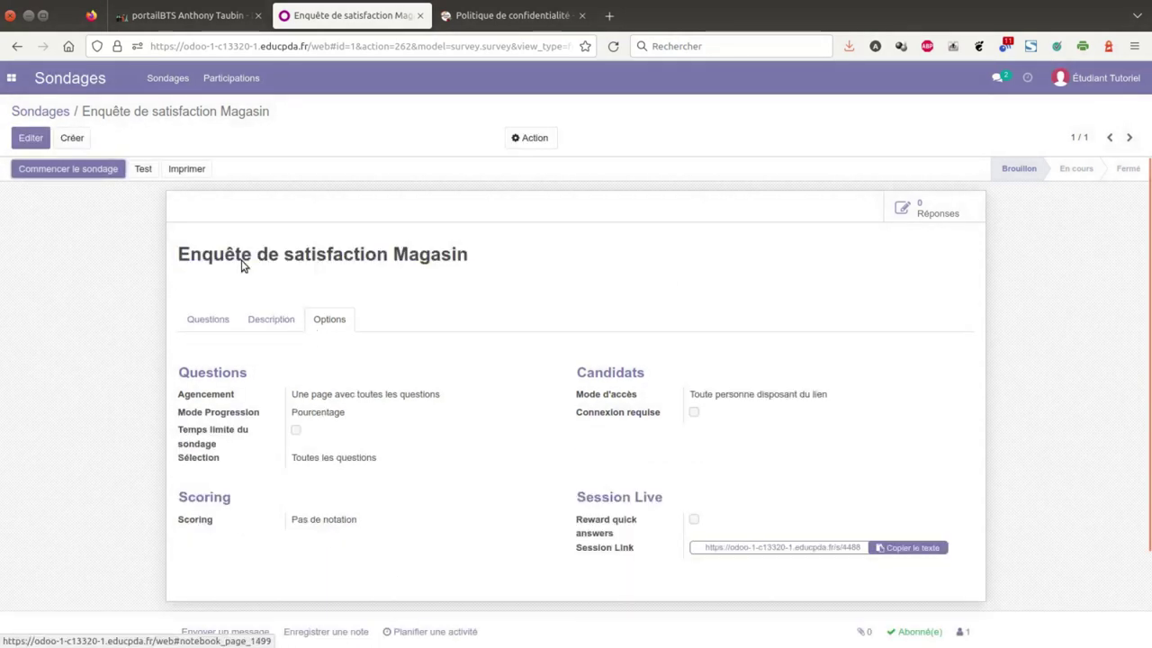
pyautogui.click(79, 172)
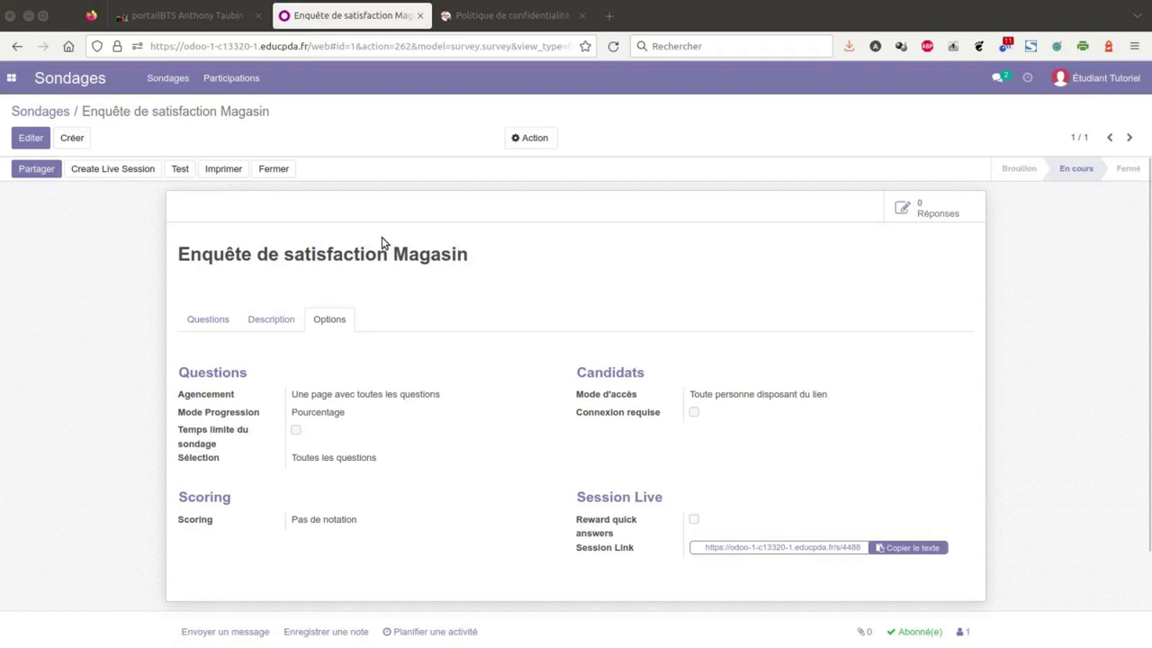
# - Open the survey's sharing form, look through the recipient contacts, and copy the survey URL without sending the invitation
pyautogui.click(902, 206)
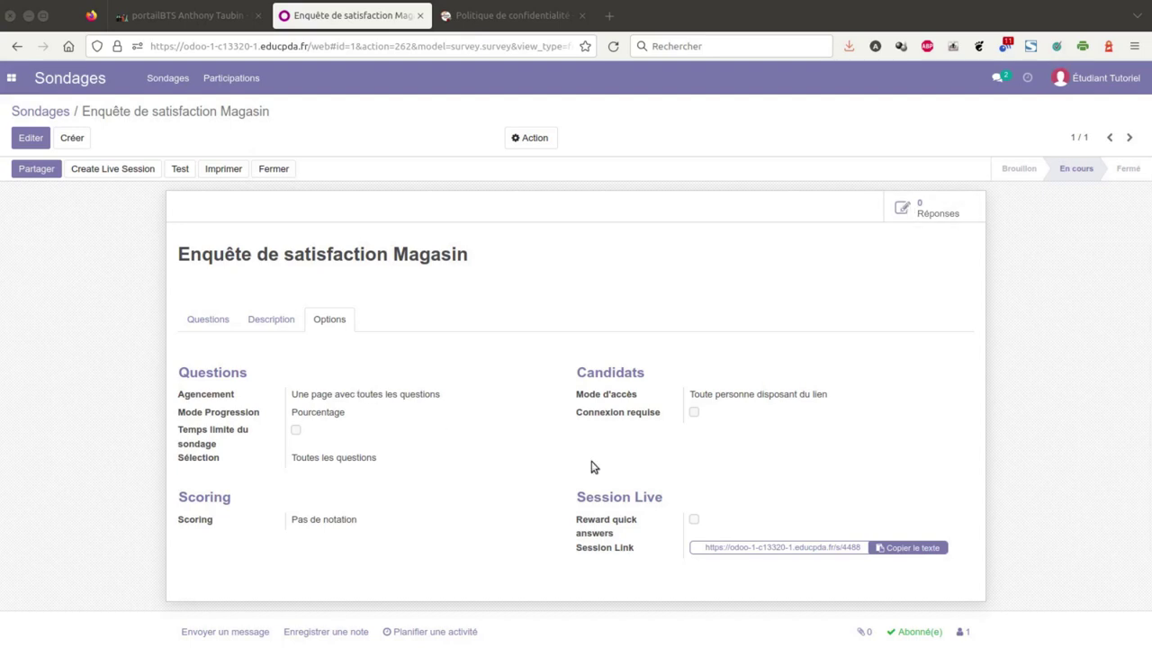
pyautogui.click(41, 169)
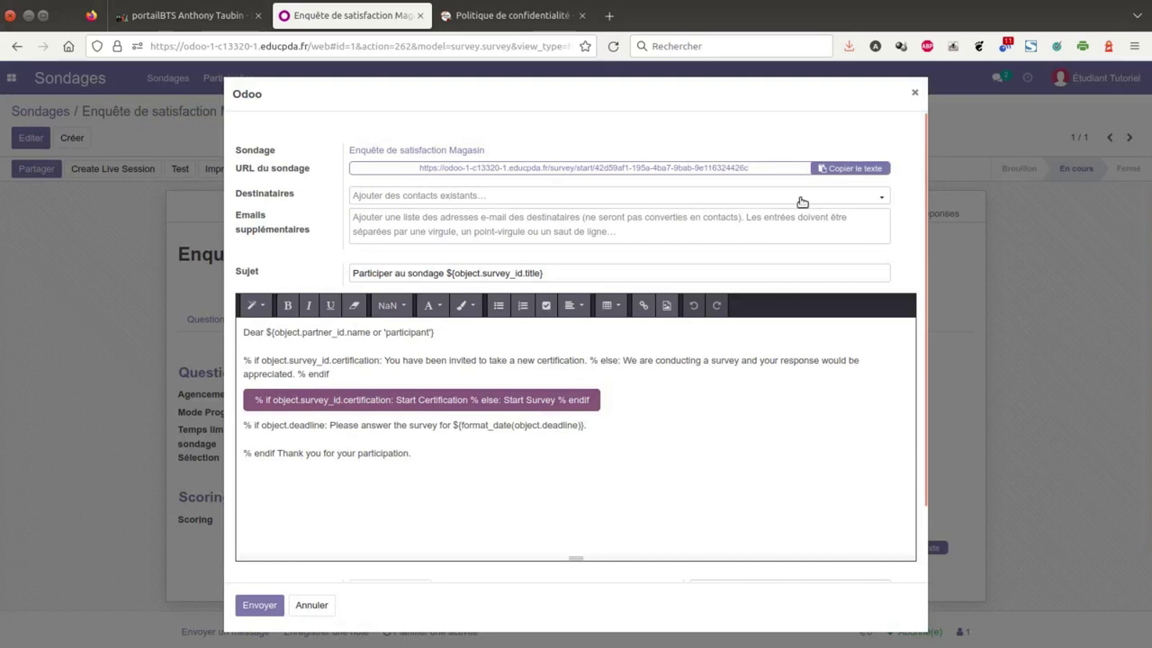
pyautogui.click(886, 200)
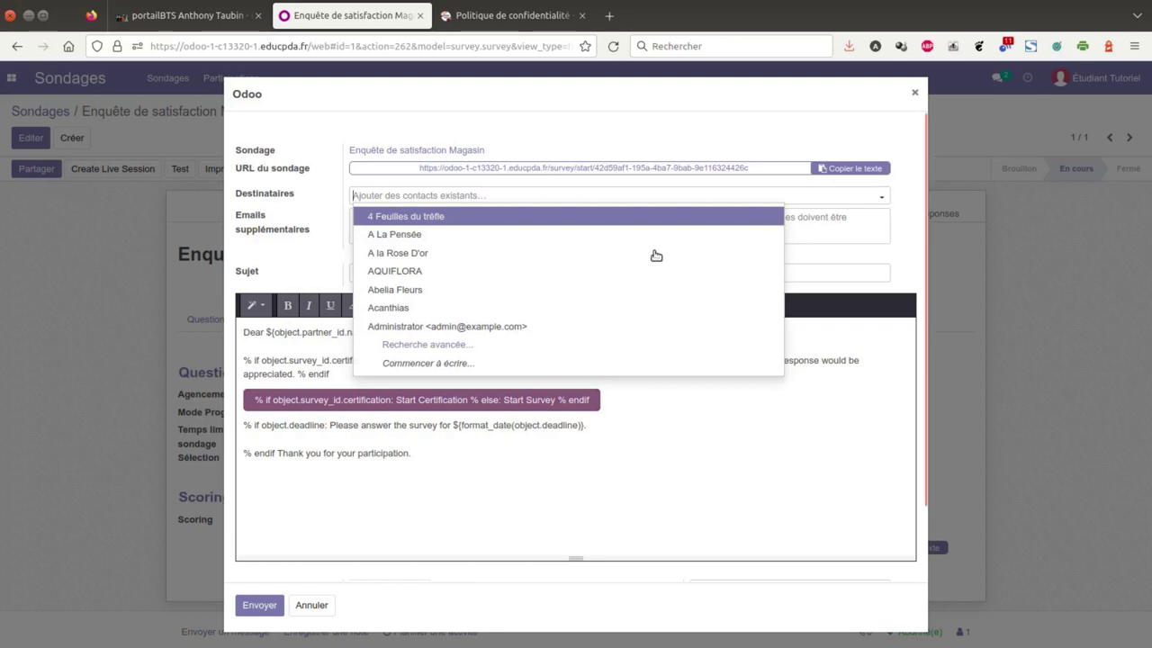
pyautogui.click(348, 203)
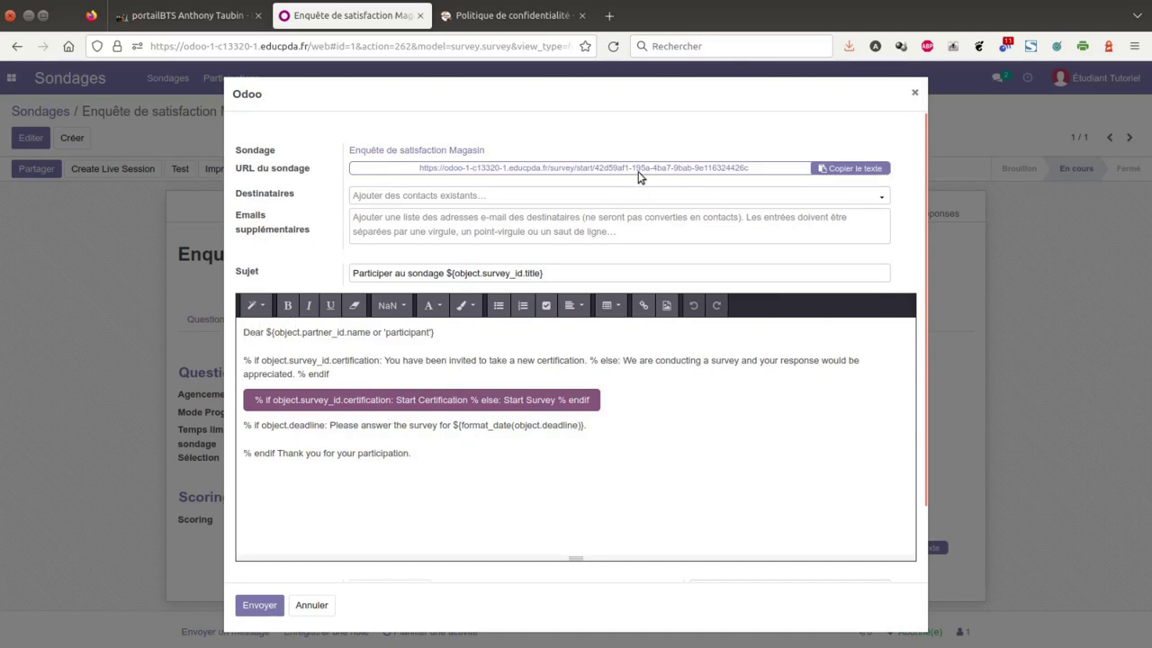
pyautogui.click(836, 169)
pyautogui.moveTo(746, 167); pyautogui.dragTo(418, 171)
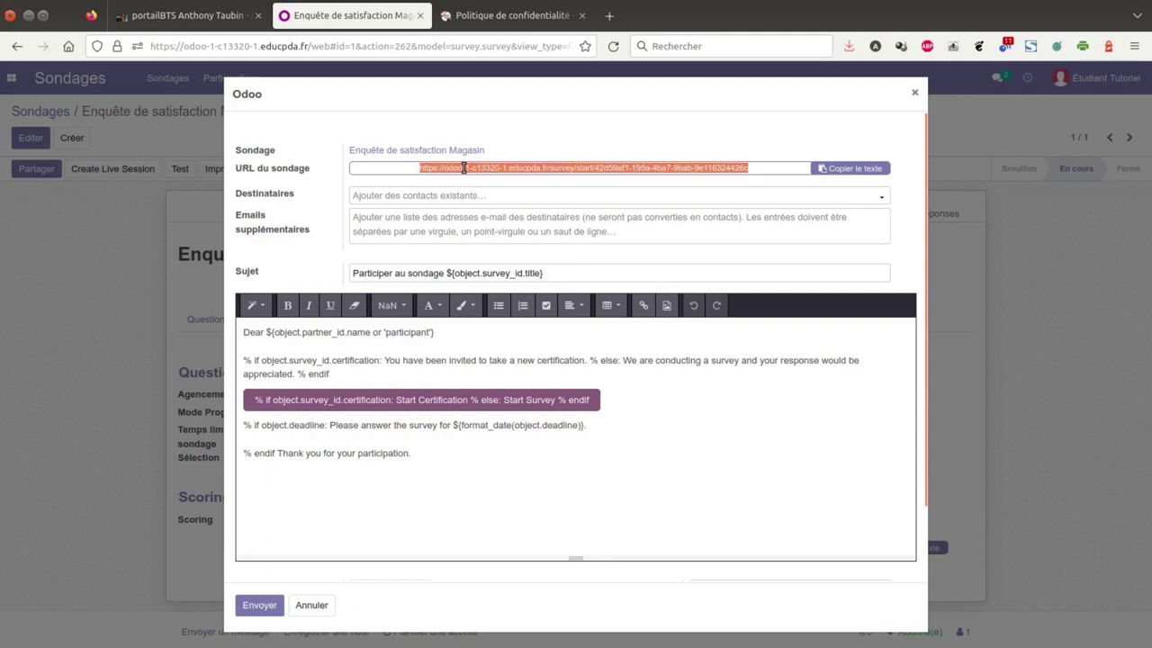
pyautogui.click(302, 606)
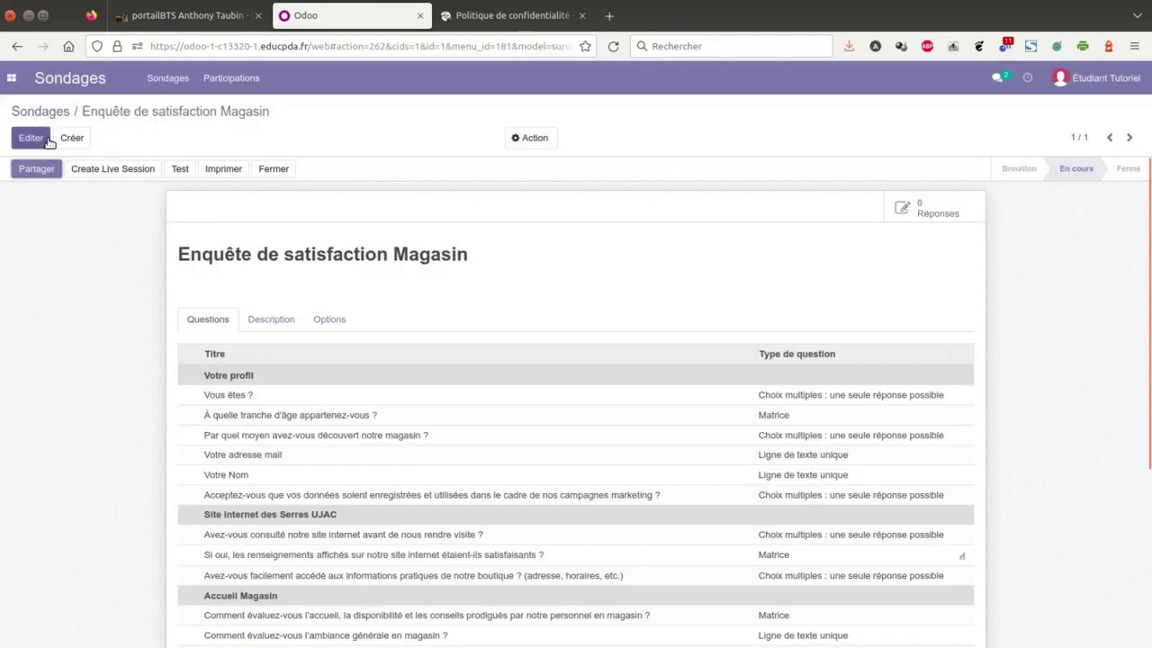
# - Open the results of "Enquête de satisfaction Magasin" from the survey overview and examine the charts and the answer data for "Vous êtes ?"
pyautogui.click(57, 111)
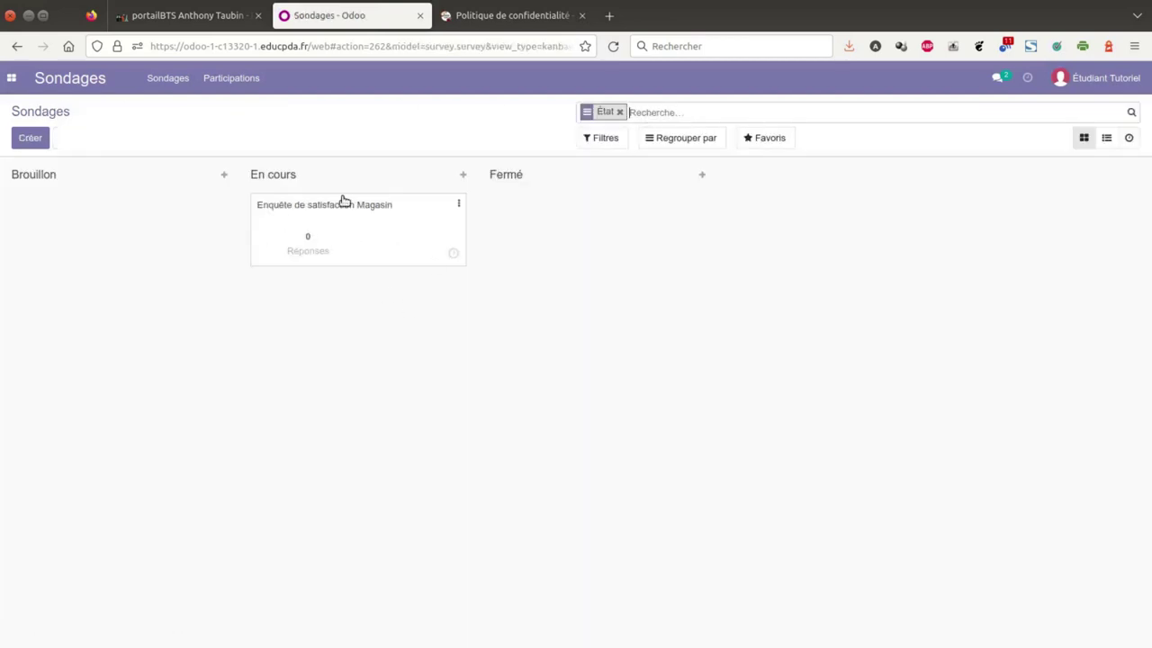
pyautogui.click(307, 238)
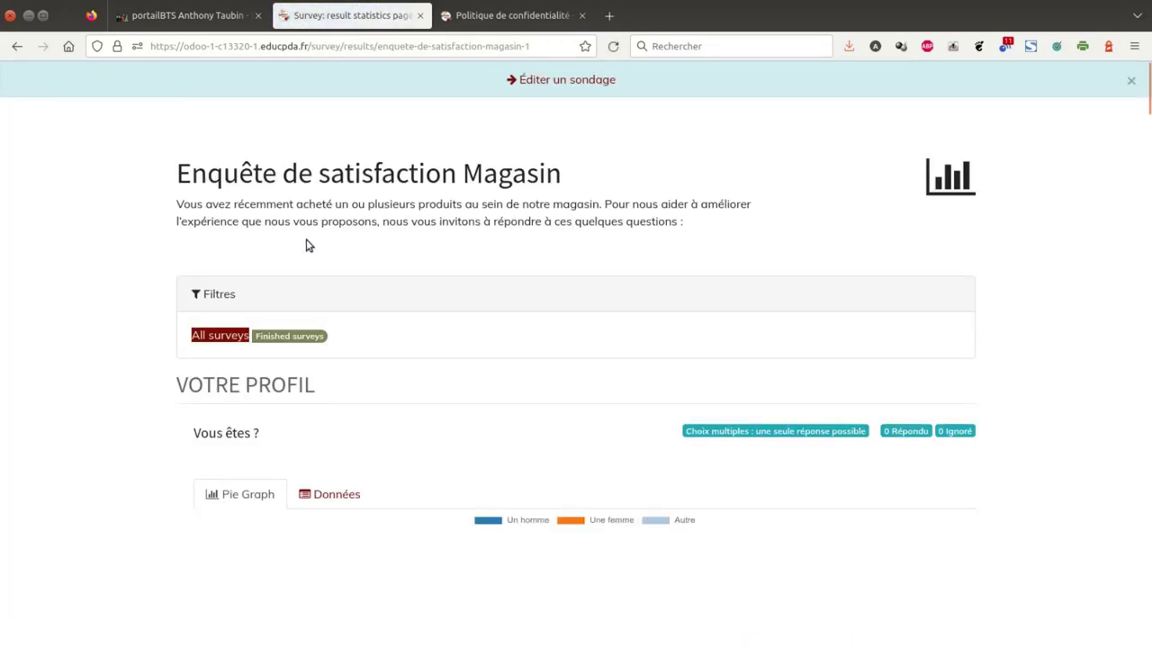
pyautogui.scroll(-3, 927, 261)
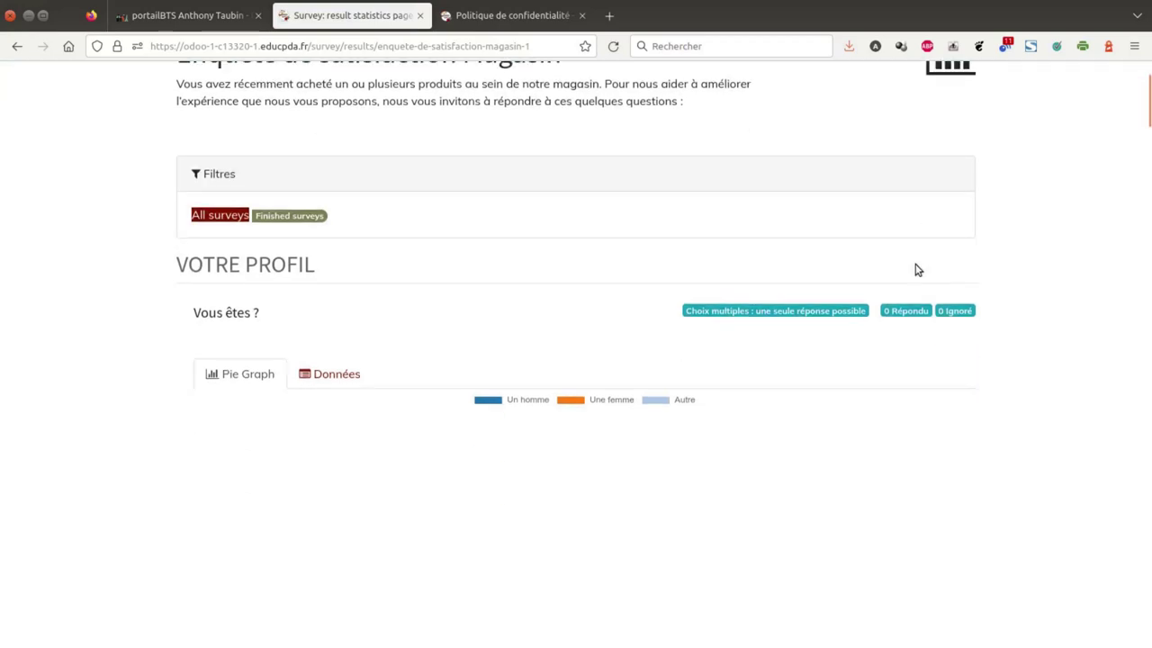
pyautogui.scroll(-1, 915, 270)
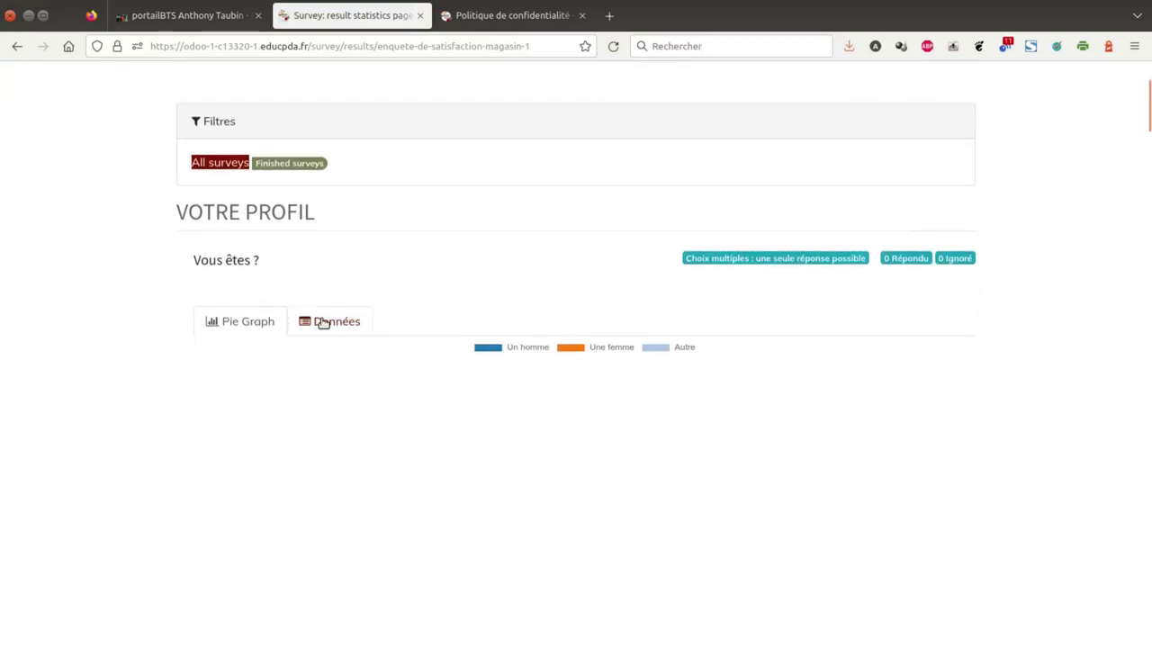
pyautogui.click(322, 322)
pyautogui.scroll(-2, 702, 410)
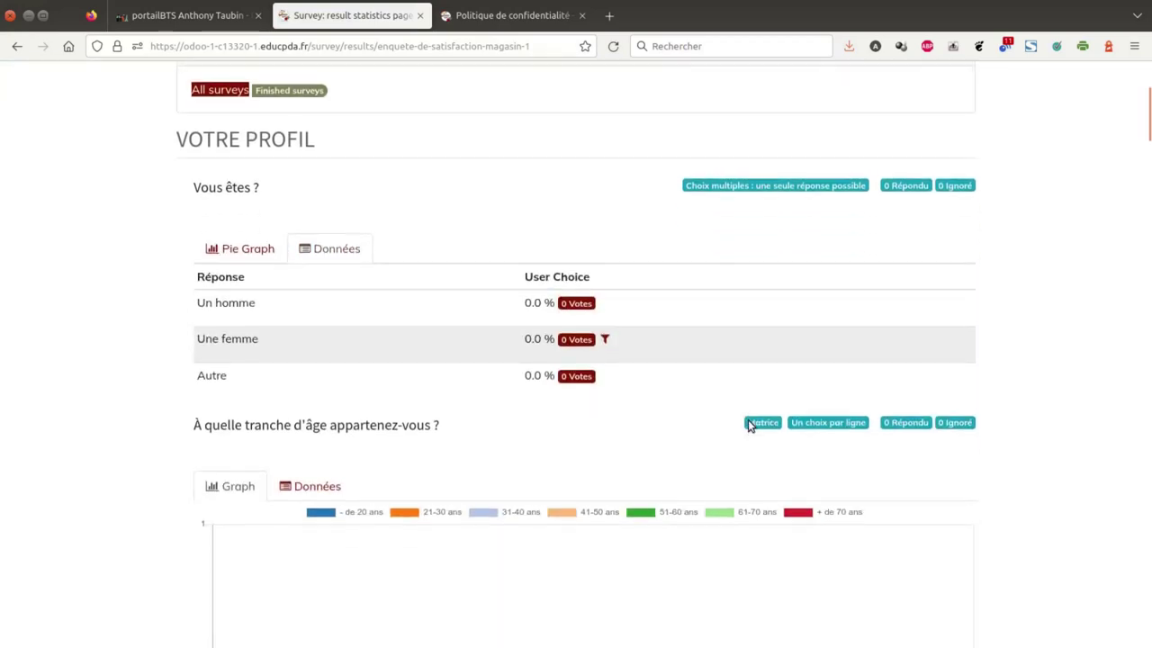
pyautogui.scroll(-9, 534, 398)
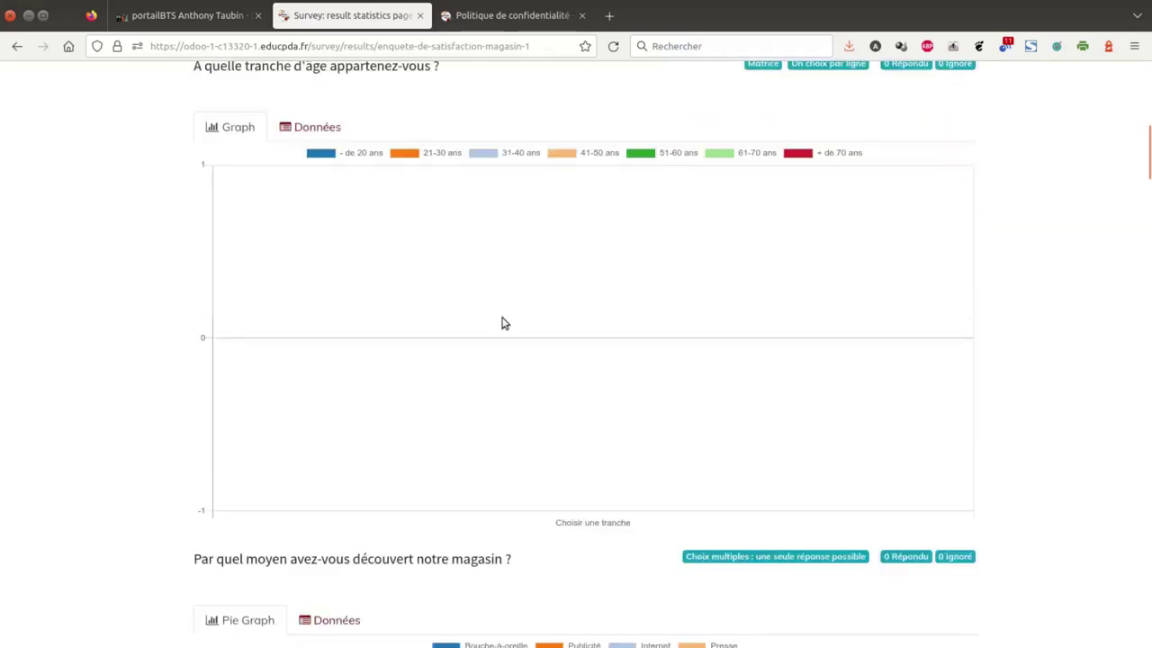
pyautogui.scroll(-8, 540, 283)
pyautogui.scroll(20, 567, 297)
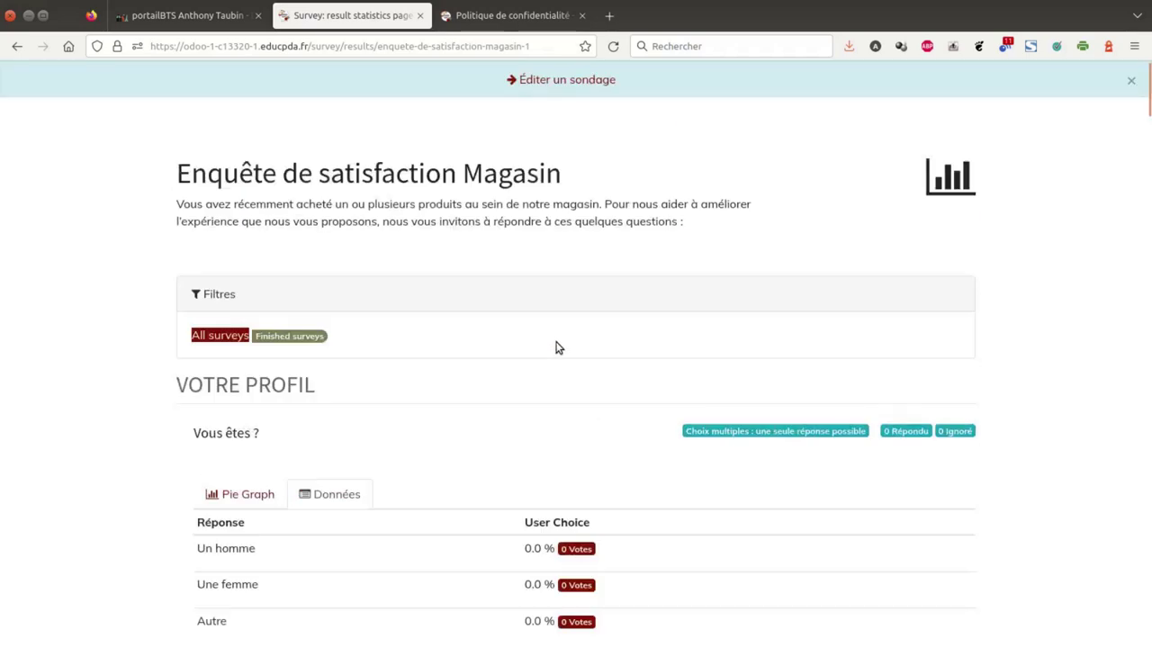